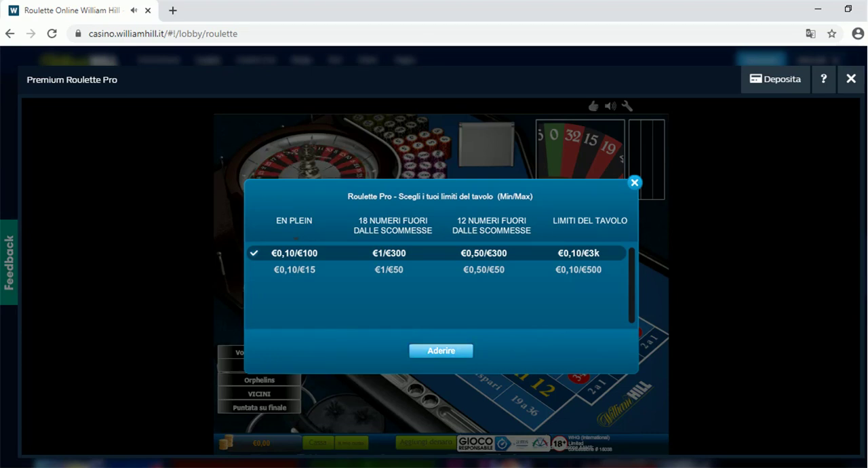
Step: Accept the €0,10/€100 table limits and set the buy-in slider to the full €200,40
left_click(441, 350)
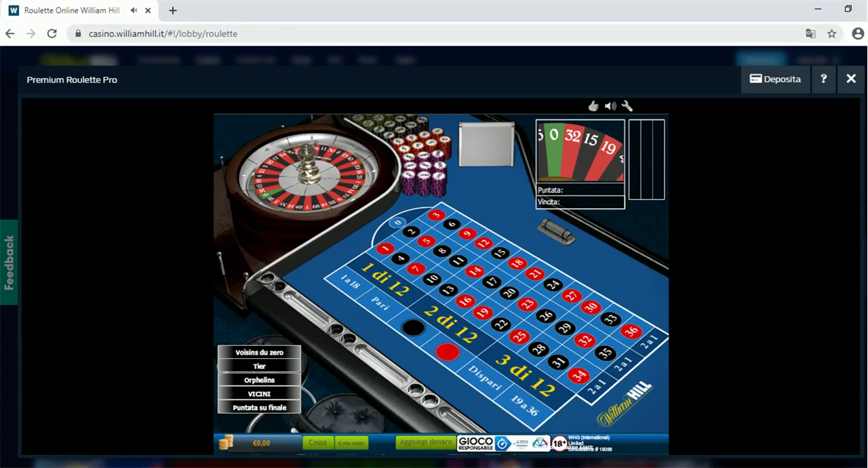
mouse_move(475, 10)
left_mouse_down()
mouse_move(404, 4)
mouse_move(433, 0)
left_mouse_up()
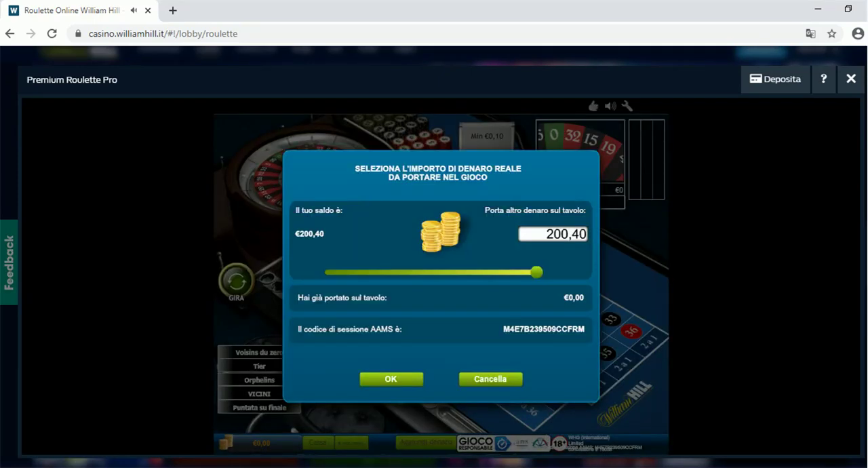
Step: Bring €200,40 to the table, dismiss the participation-code notice, and open the wrench menu
left_click(406, 380)
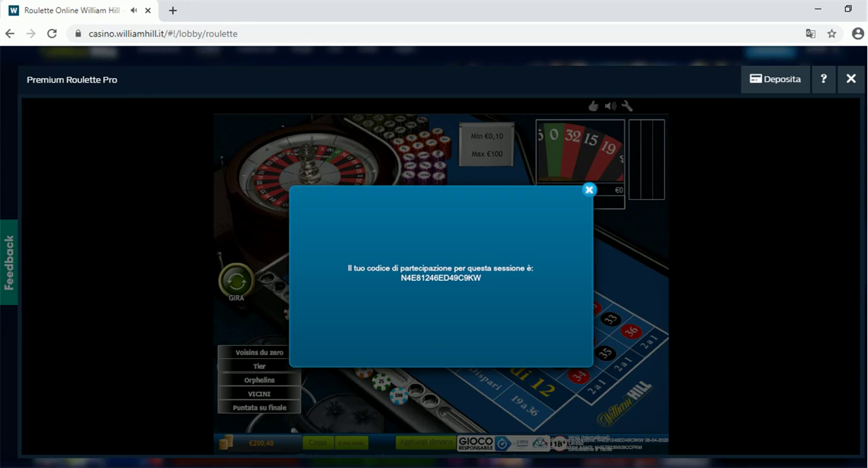
left_click(588, 189)
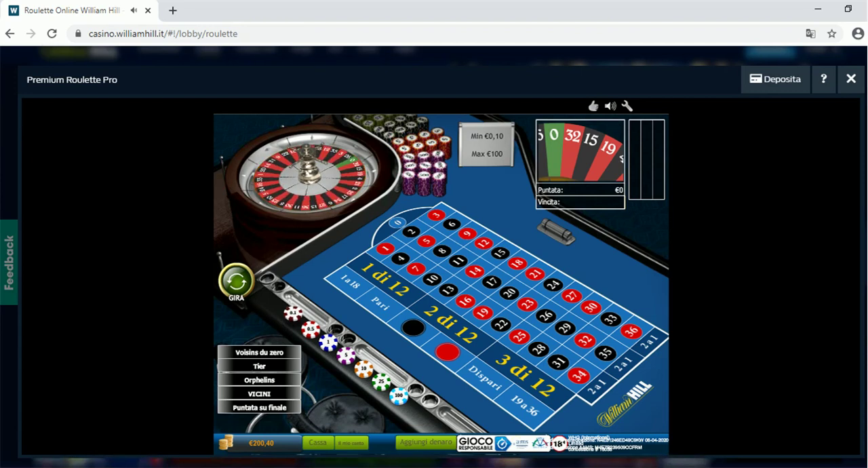
left_click(627, 106)
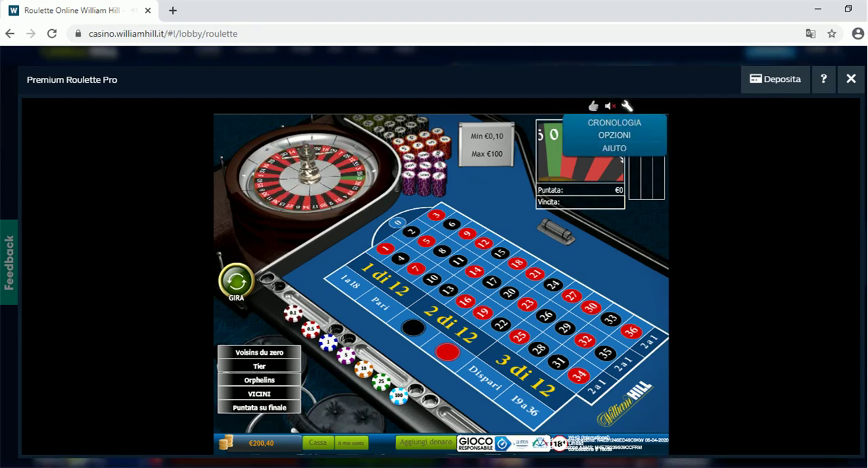
Step: Show the OPZIONI DEL GIOCO gameplay options page, then close the options dialog
left_click(613, 134)
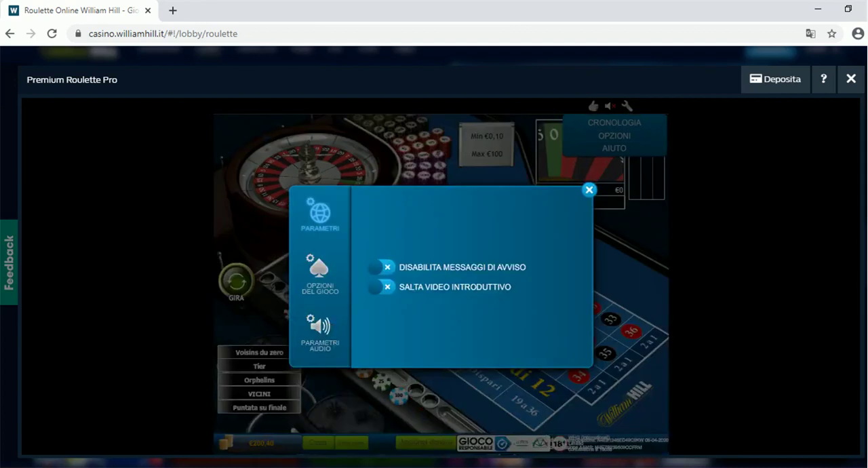
left_click(319, 213)
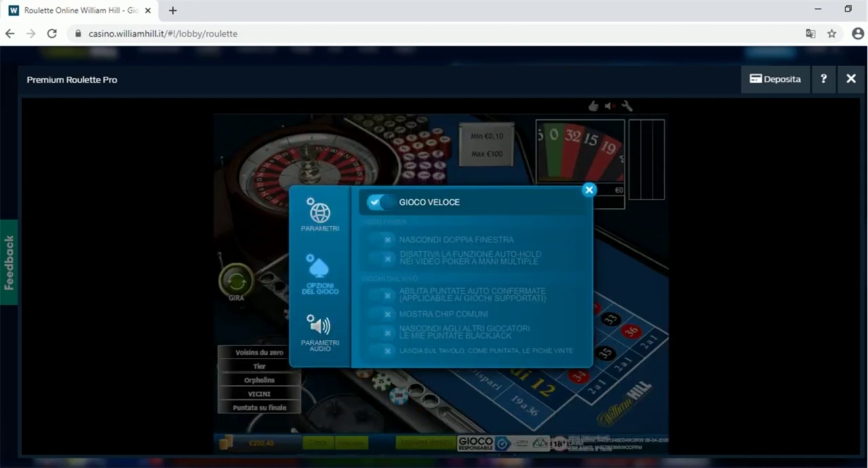
left_click(588, 190)
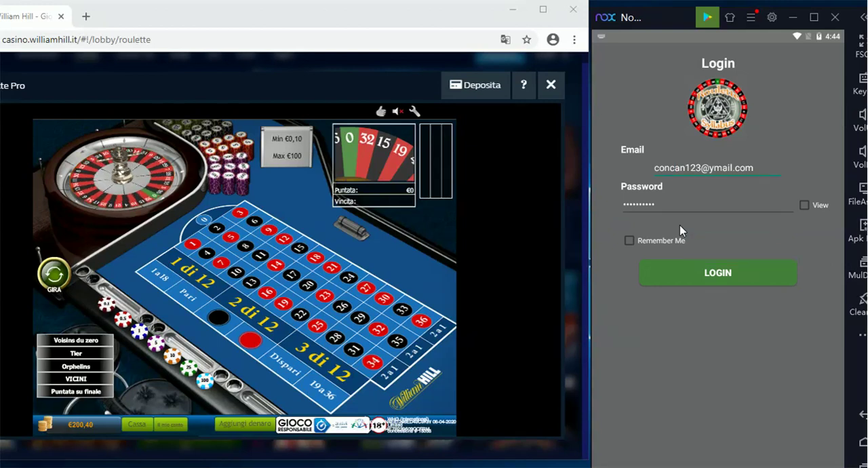
Step: Submit the Roulette Syllabus login with the entered email and password
left_click(712, 278)
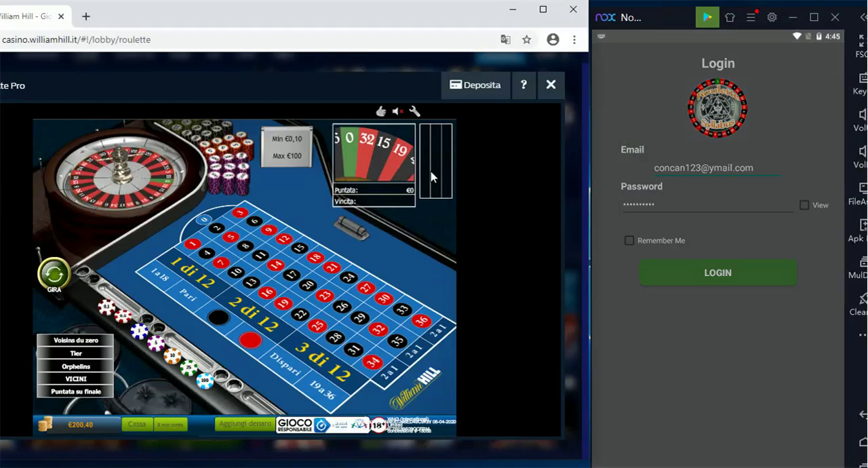
Step: Spin the wheel, choose the European table in the tracker, then spin twice more
left_click(54, 274)
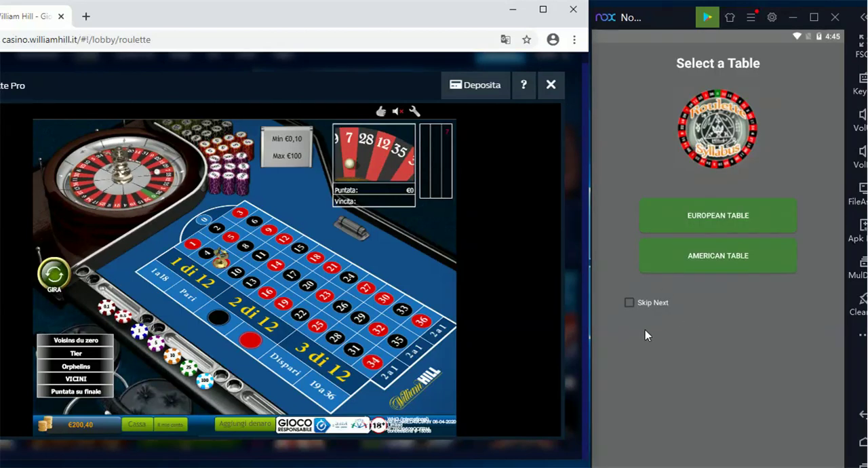
left_click(716, 224)
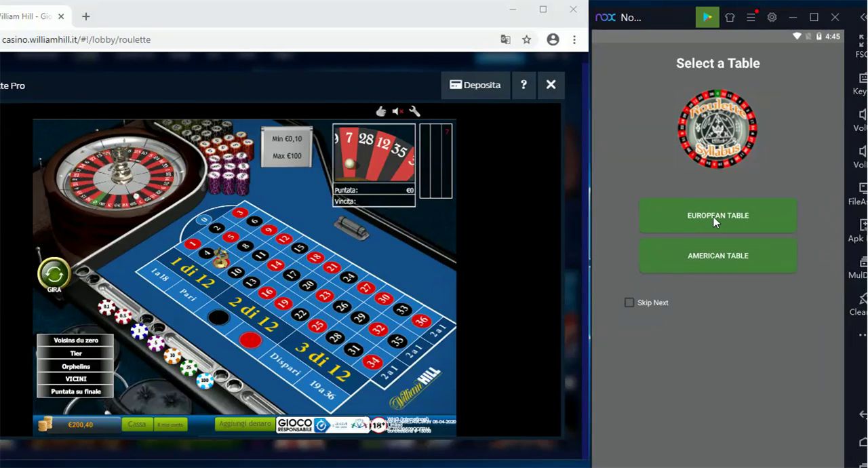
left_click(716, 220)
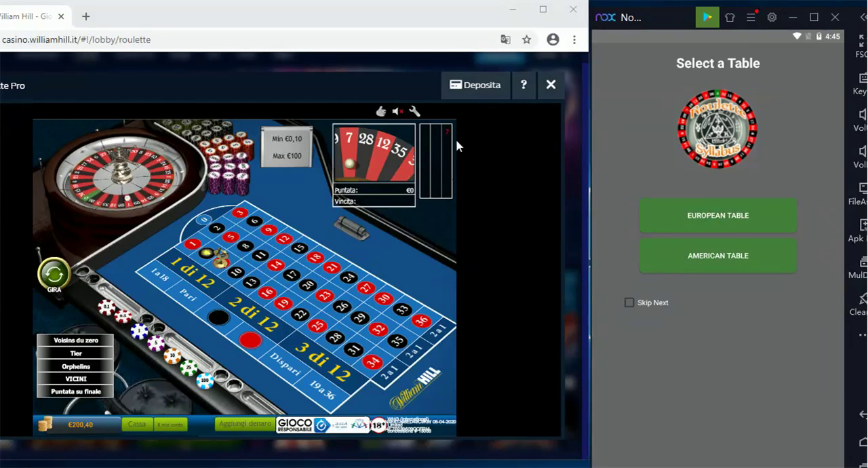
left_click(54, 275)
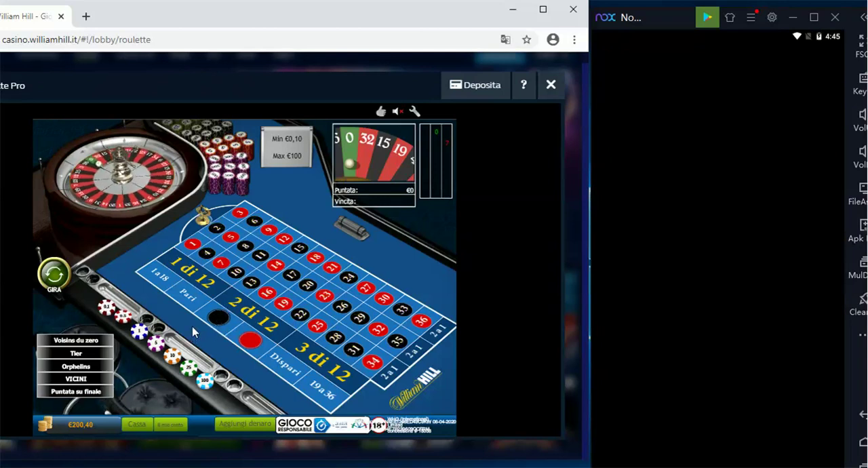
left_click(53, 274)
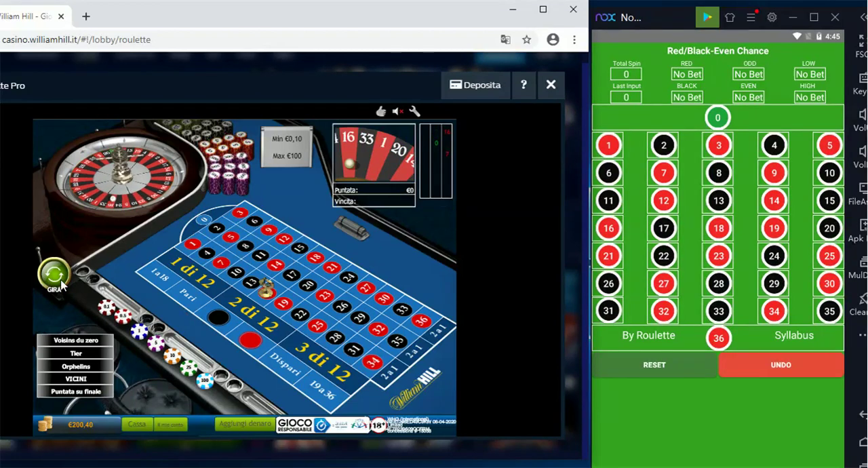
Step: Log results 7, 0 and 16 in the tracker, spin, then log 24
left_click(664, 173)
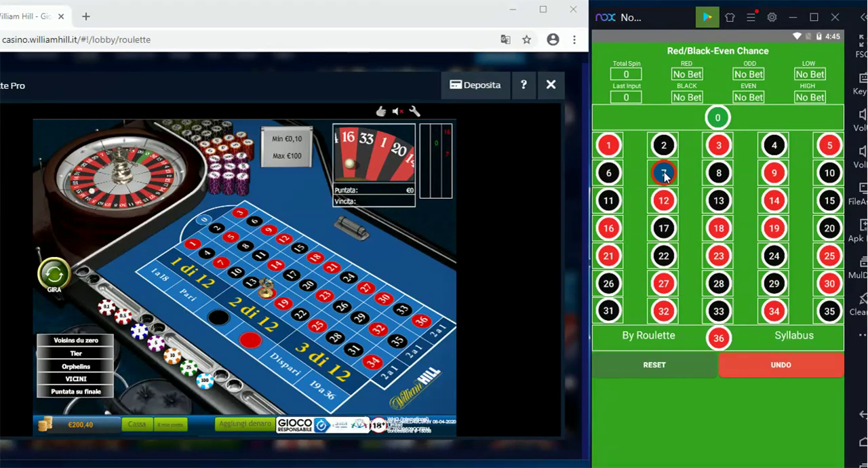
left_click(718, 119)
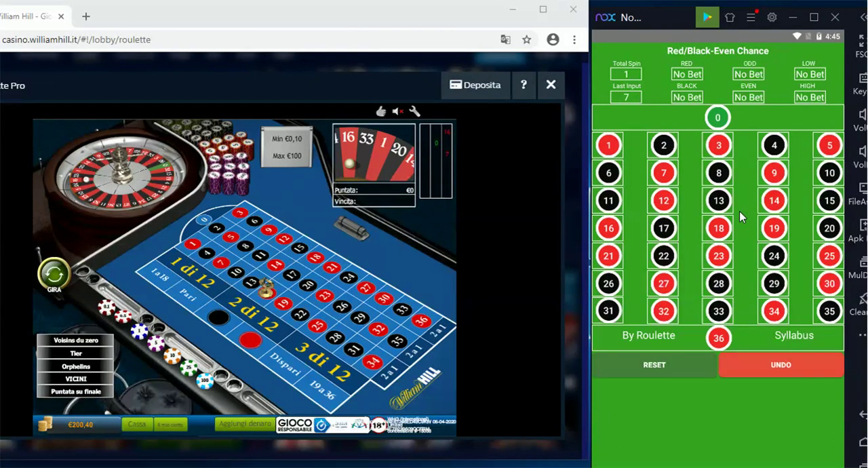
left_click(609, 228)
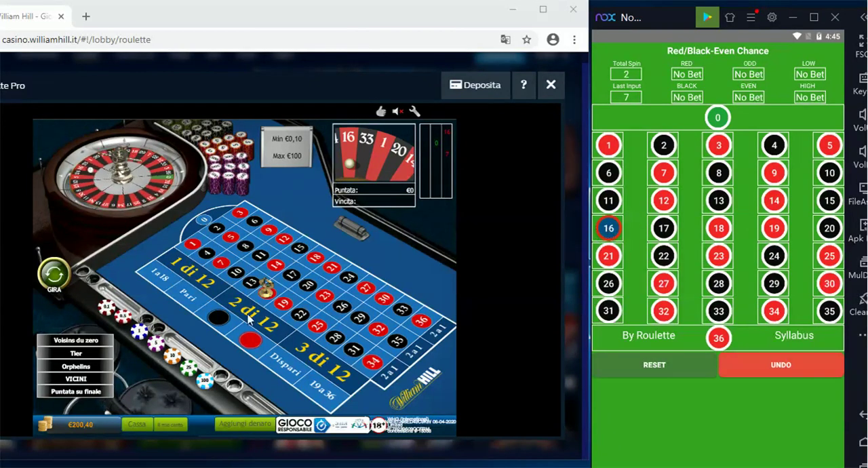
left_click(55, 273)
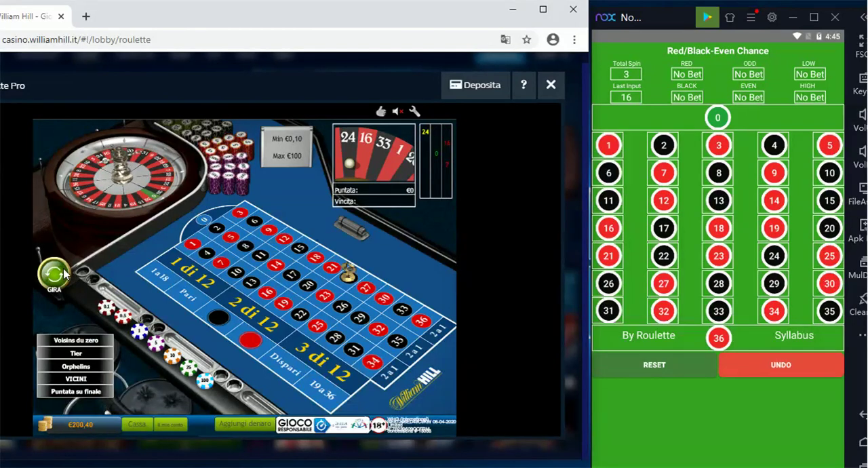
left_click(773, 256)
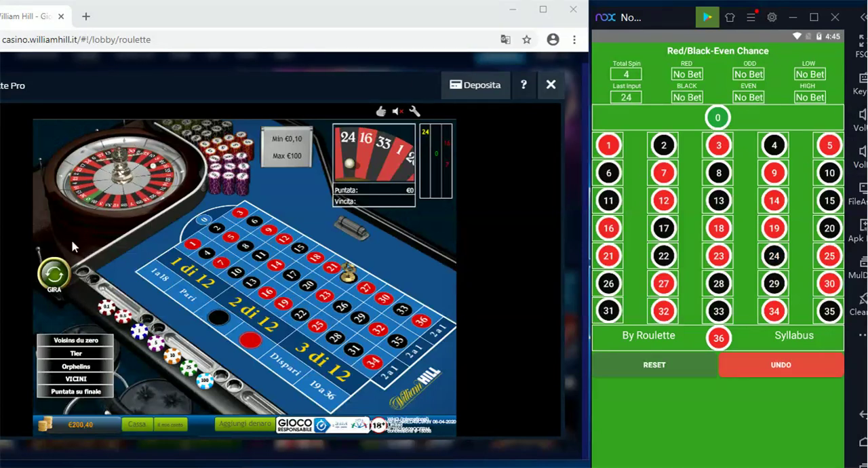
Step: Spin the wheel three times, logging results 1 and 10 in the tracker
left_click(54, 275)
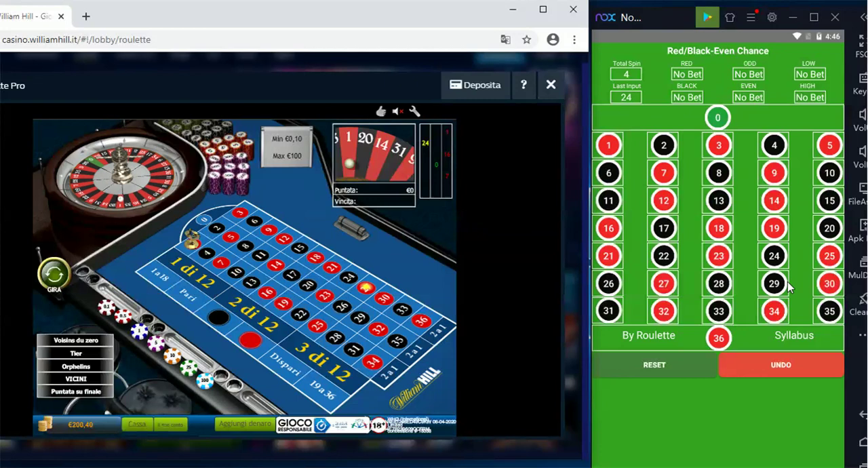
left_click(609, 147)
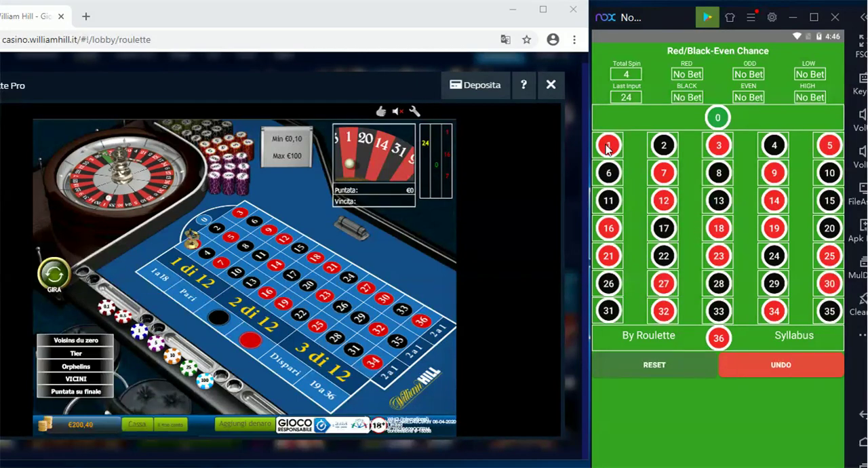
left_click(608, 146)
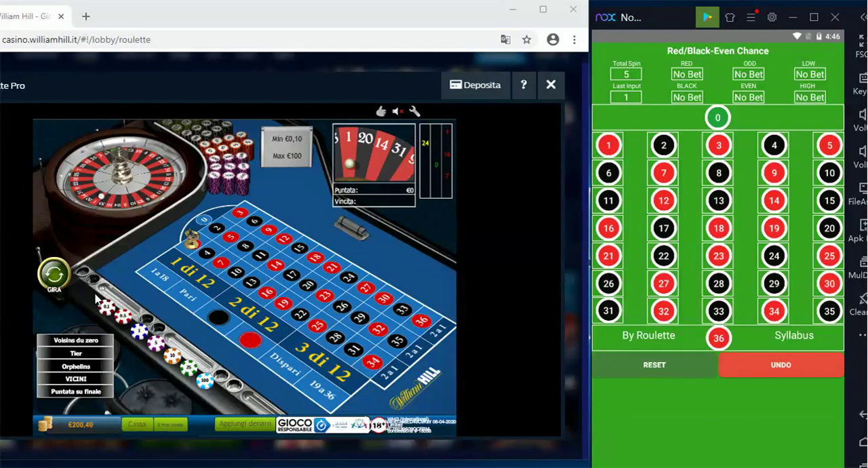
left_click(54, 275)
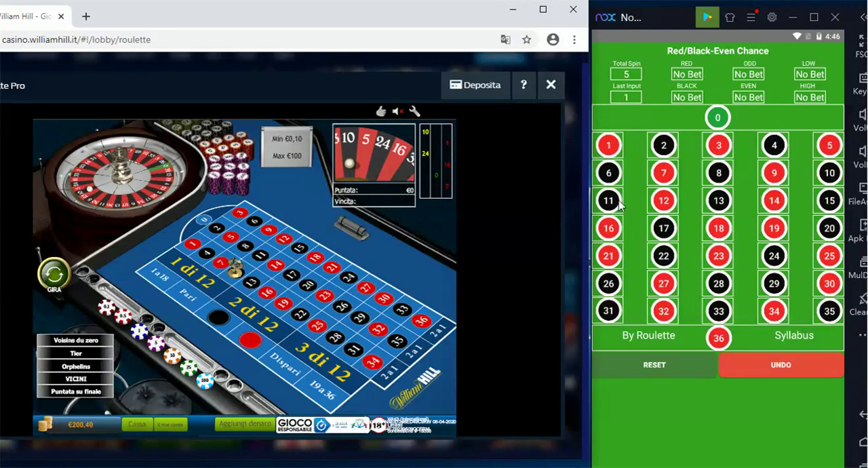
left_click(829, 175)
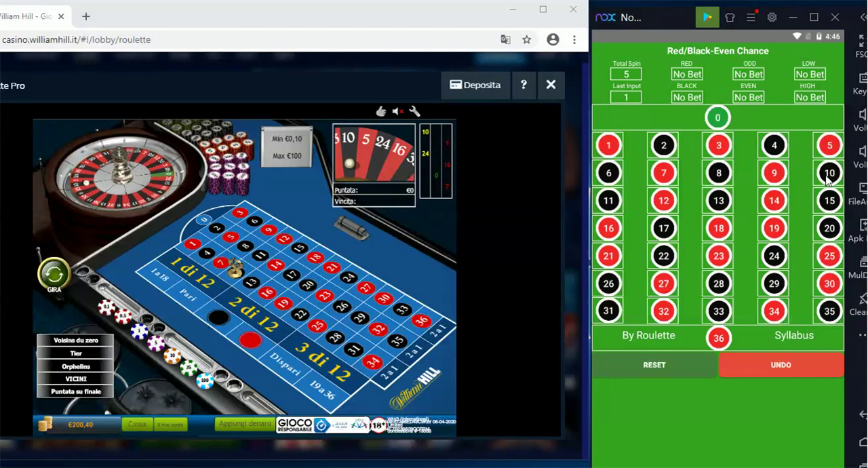
left_click(829, 175)
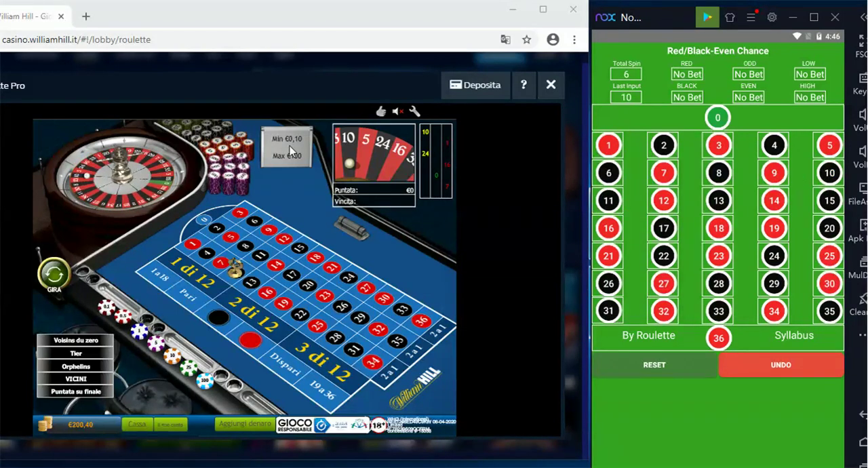
left_click(58, 282)
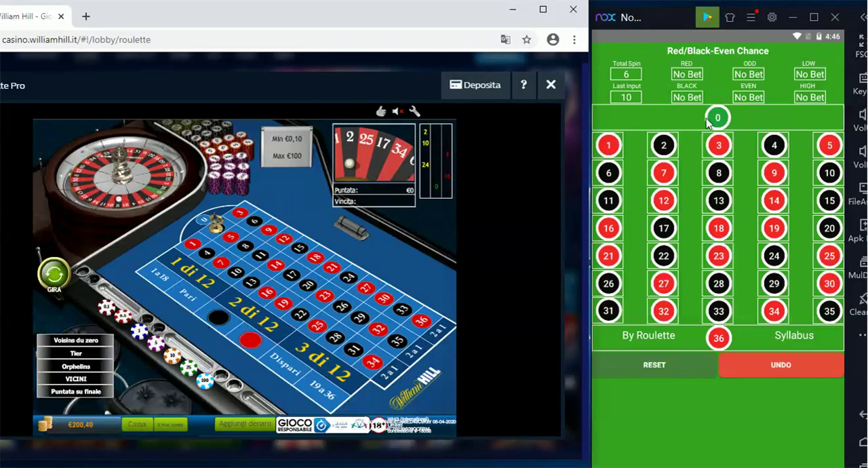
Step: Log results 2, 7 and 30 in the tracker, spinning the wheel between each
left_click(663, 144)
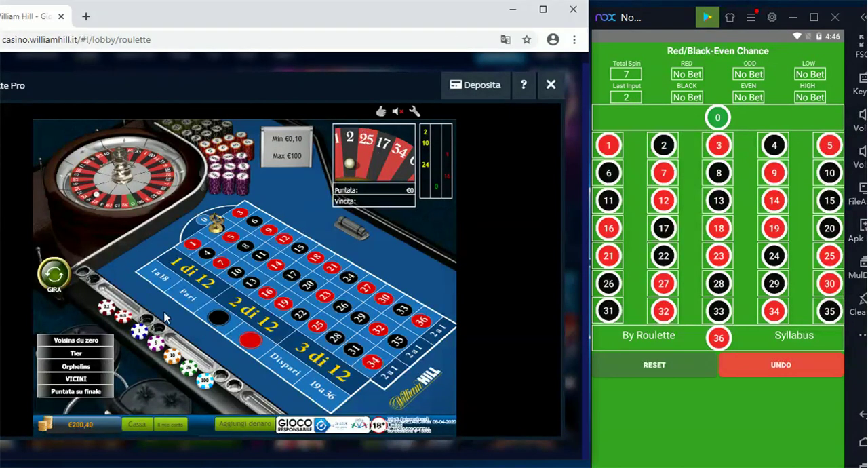
left_click(58, 274)
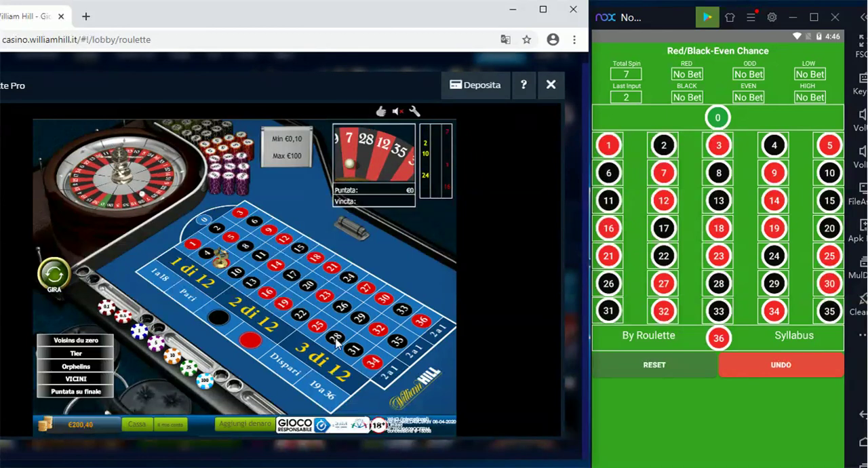
left_click(667, 178)
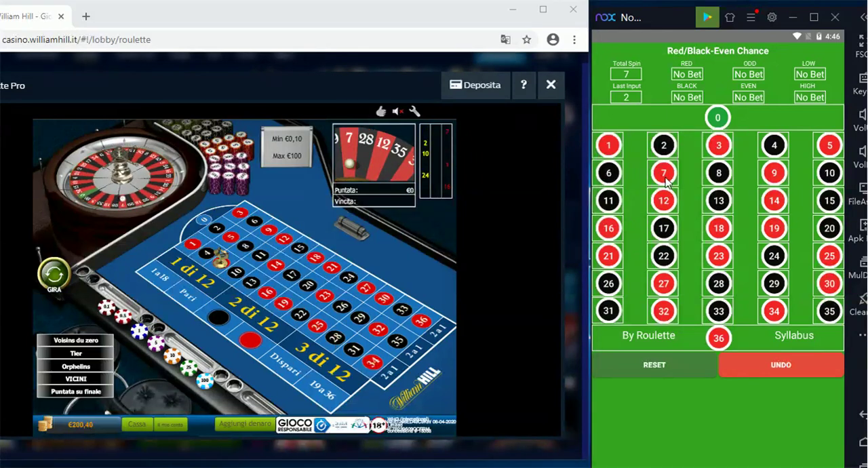
left_click(664, 174)
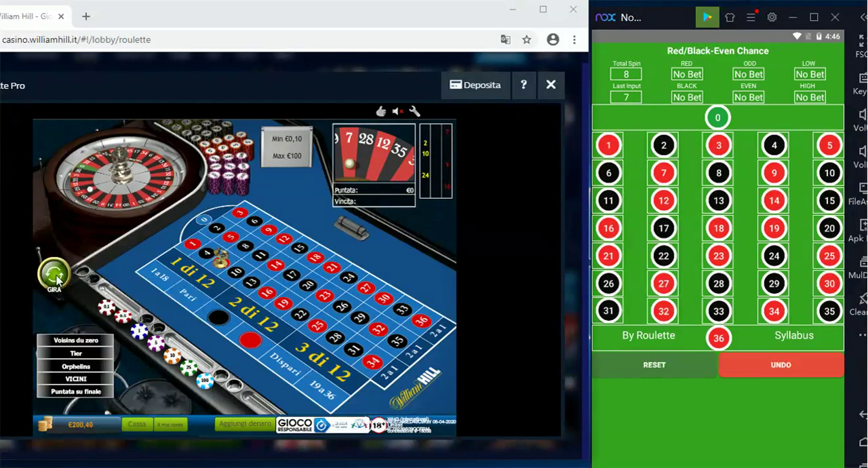
left_click(54, 277)
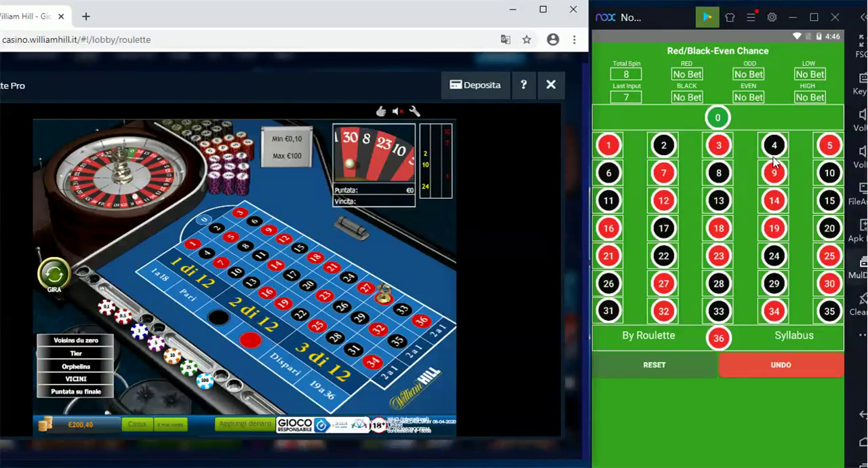
left_click(829, 285)
left_click(829, 285)
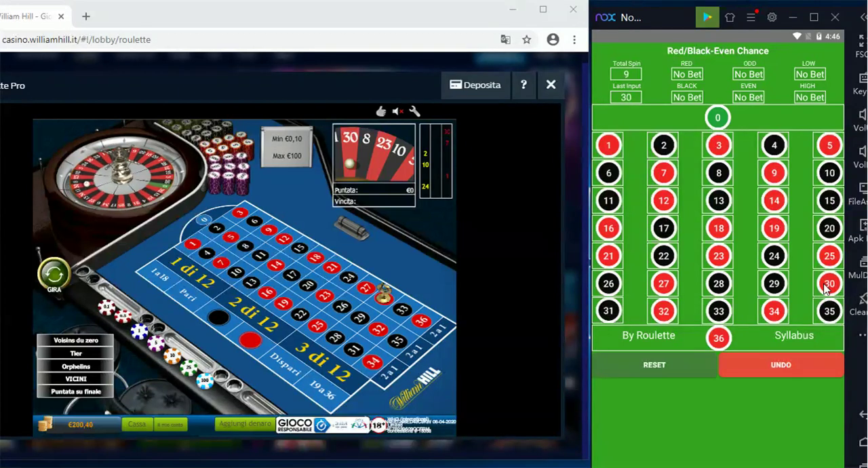
left_click(53, 274)
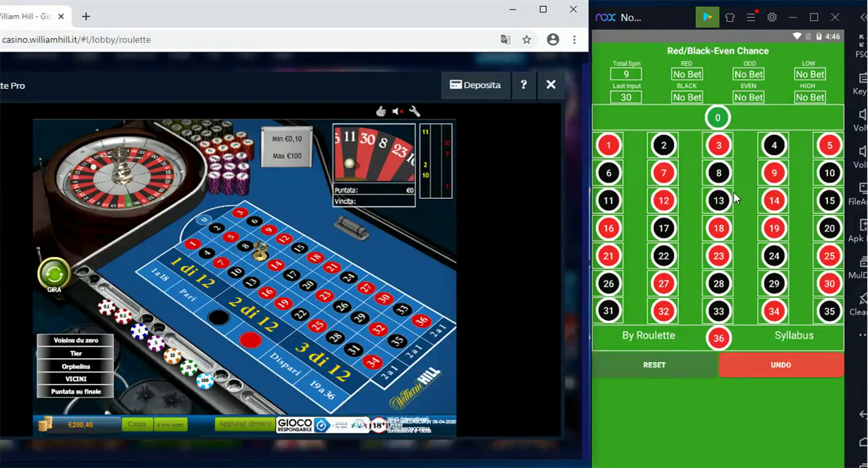
Step: Log results 11, 15 and 4 to trigger the LOW signal, then put €0,50 on 1–18
left_click(608, 200)
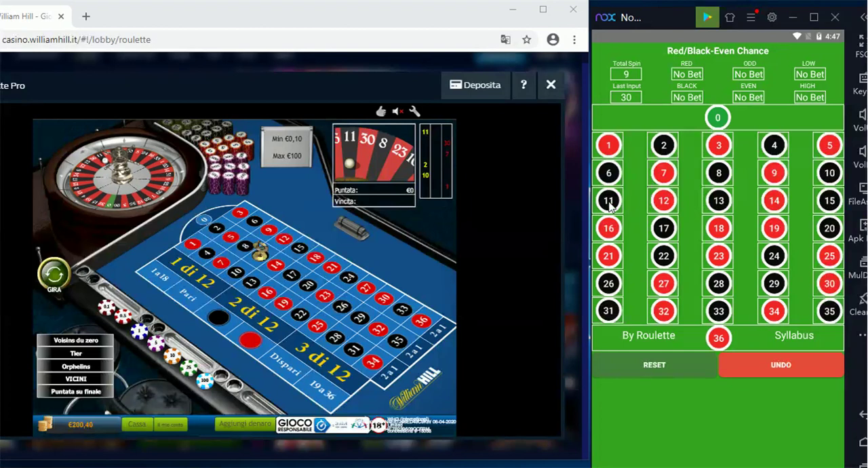
left_click(608, 201)
left_click(73, 317)
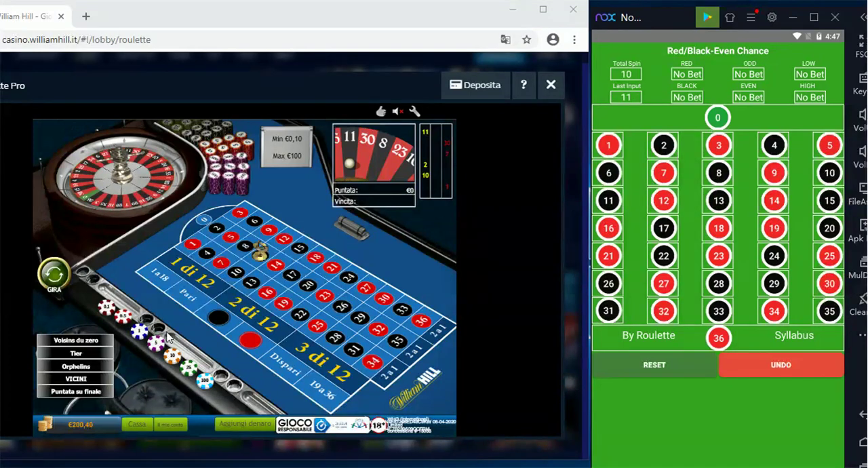
left_click(59, 276)
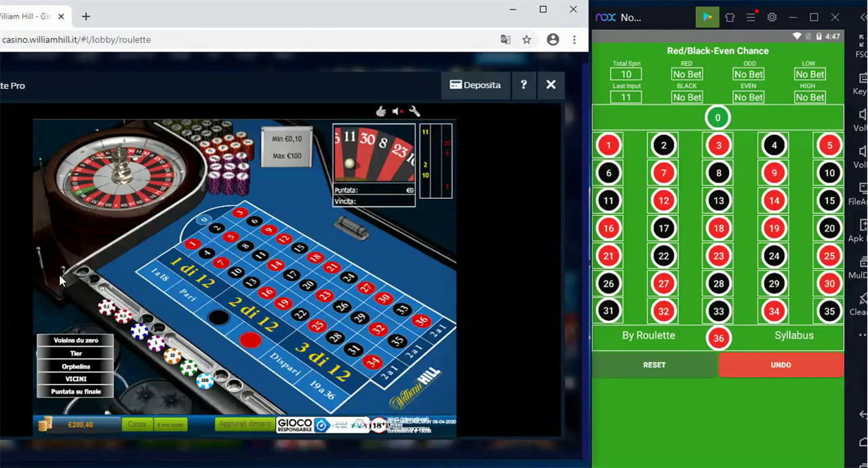
left_click(830, 201)
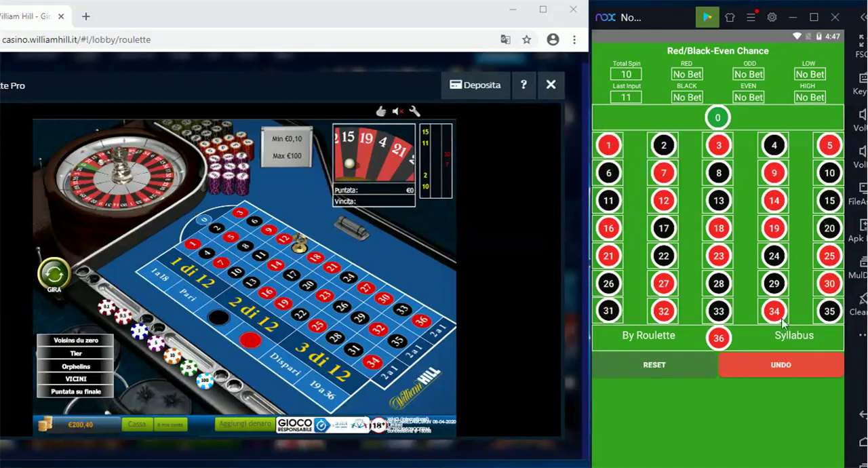
left_click(366, 123)
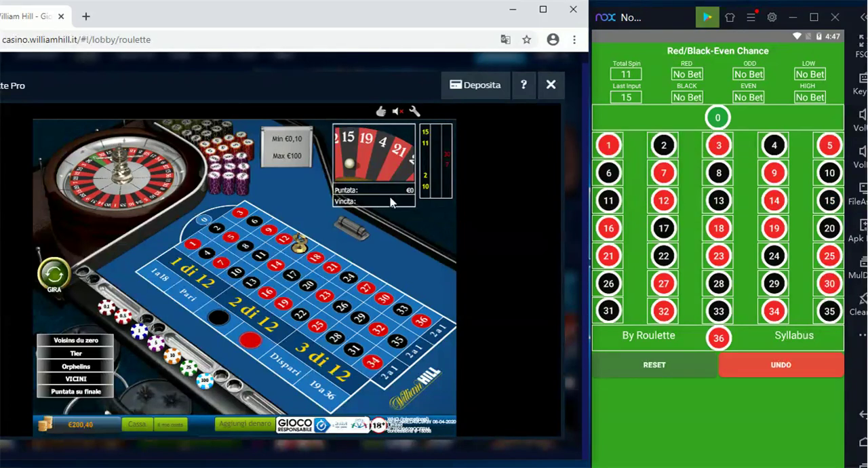
left_click(53, 274)
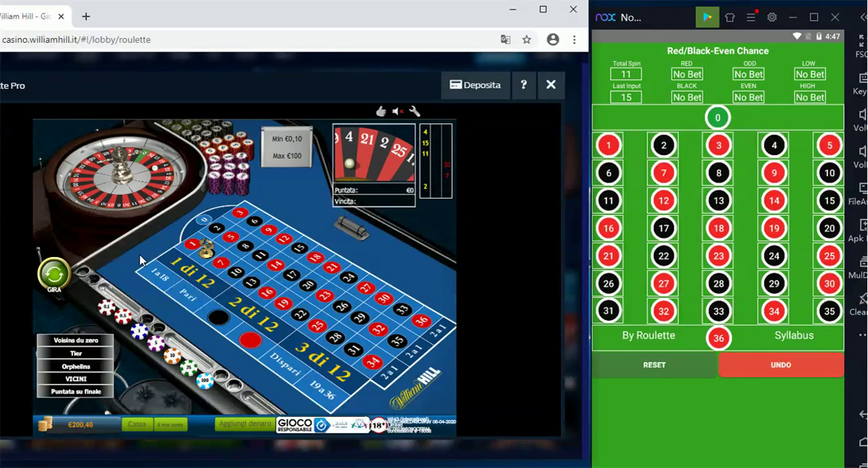
left_click(774, 145)
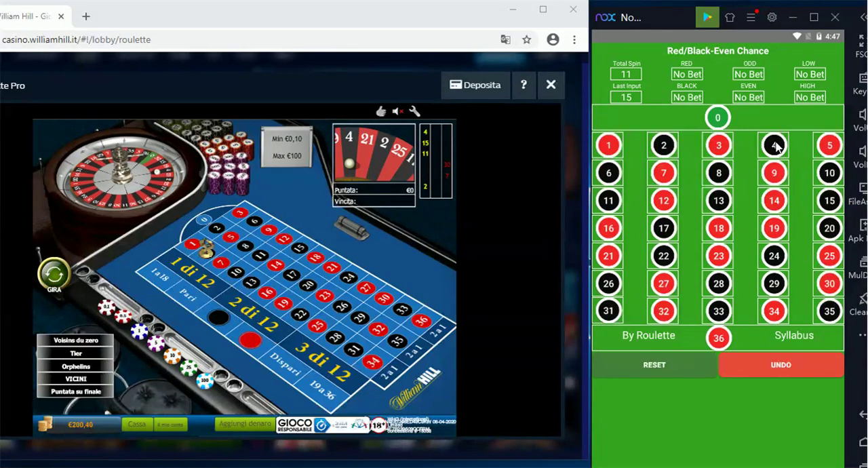
left_click(774, 145)
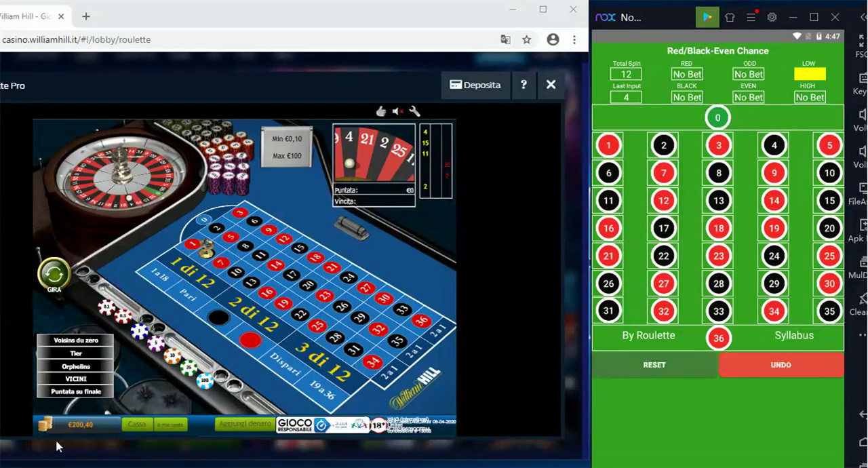
left_click(158, 276)
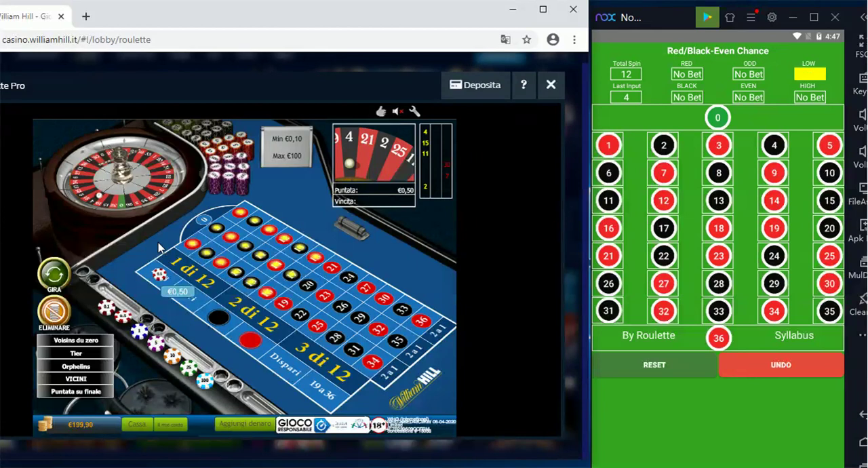
Step: Try spinning with the €0,50 low bet, dismiss the minimum-bet warning, and clear the chip
left_click(54, 274)
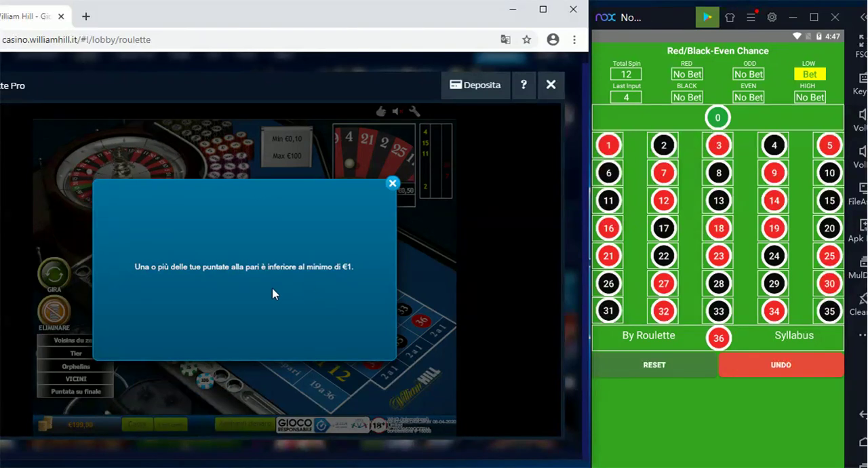
left_click(392, 184)
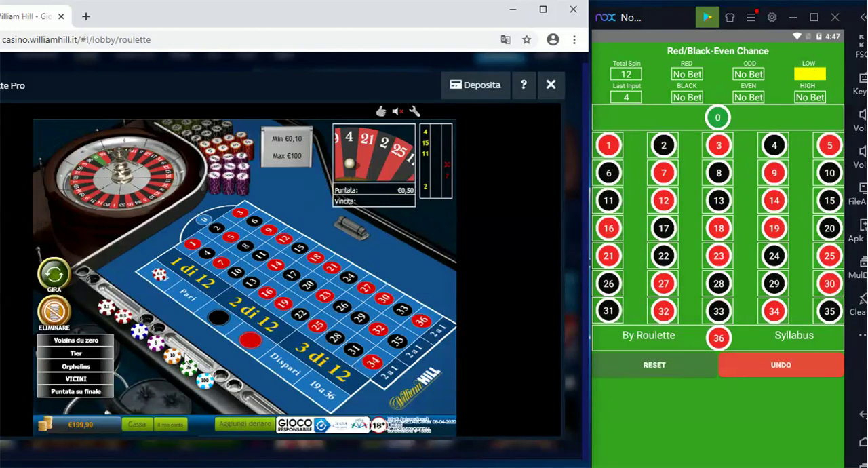
left_click(54, 312)
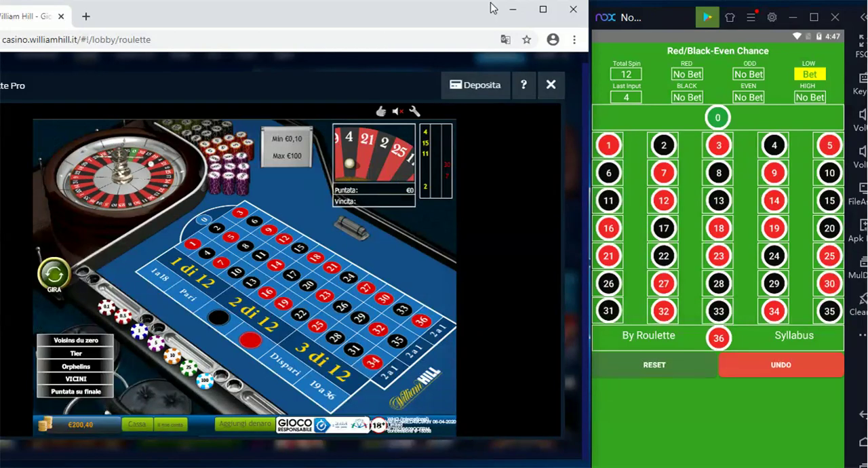
Step: Close Premium Roulette Pro in a maximized browser, relaunch it from the lobby, and restore the window
left_click(542, 10)
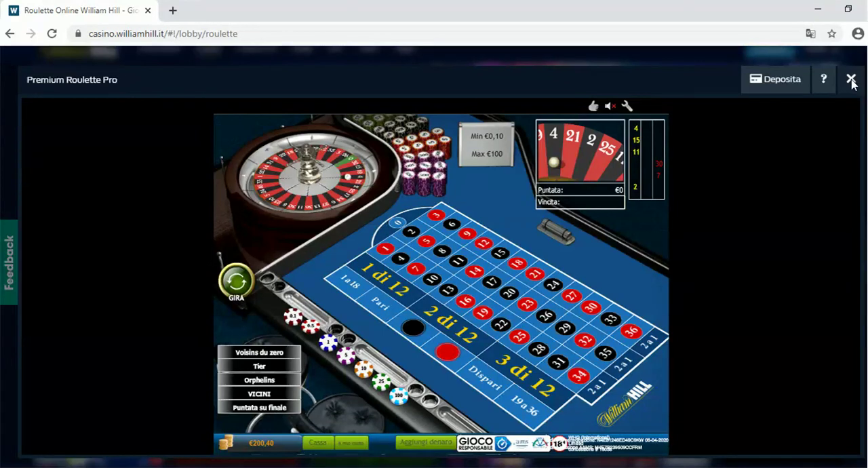
left_click(852, 82)
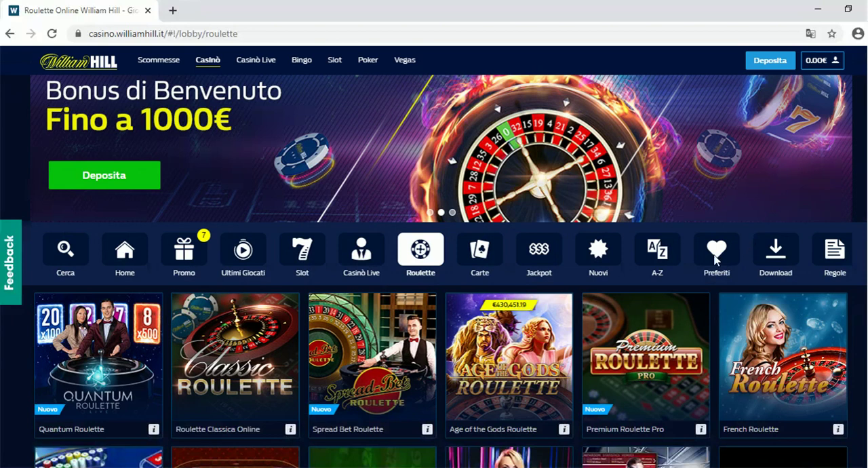
scroll(716, 260, "down", 2)
scroll(678, 271, "down", 1)
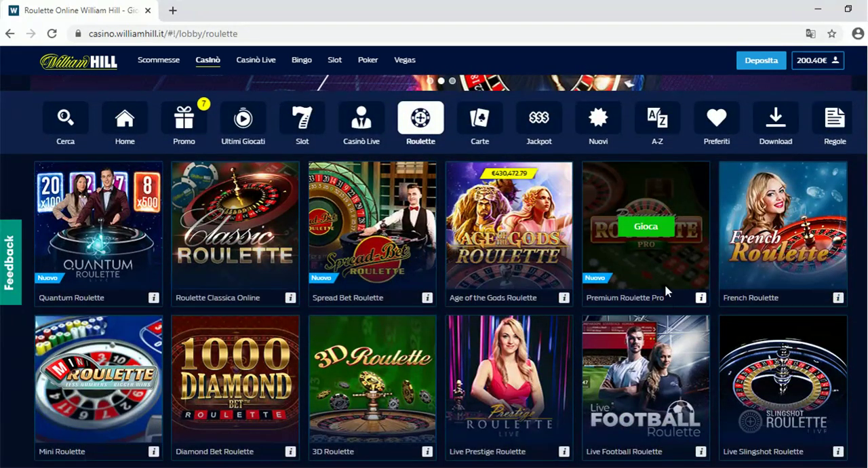
left_click(649, 231)
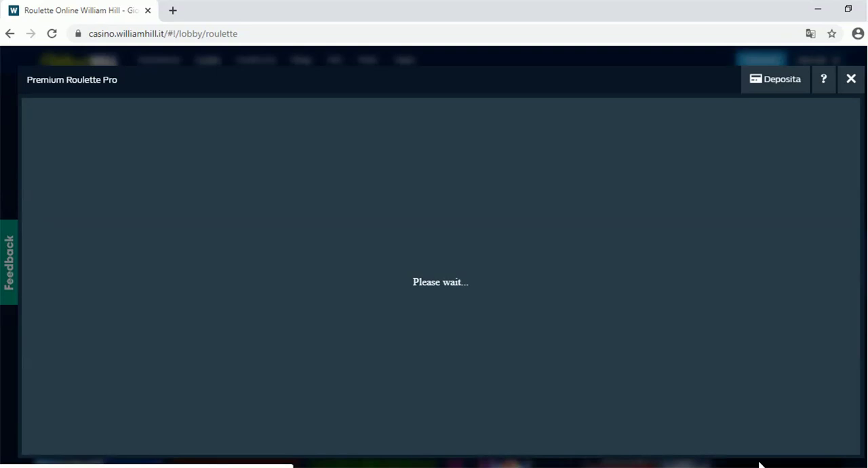
left_click(761, 463)
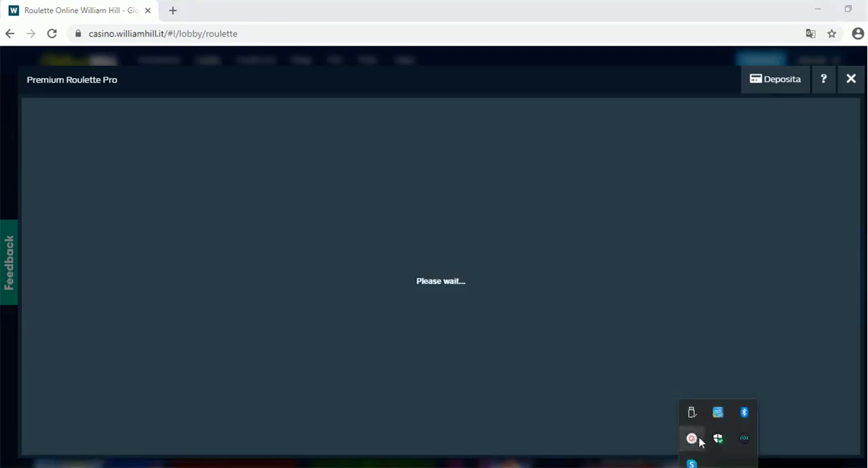
left_click(744, 438)
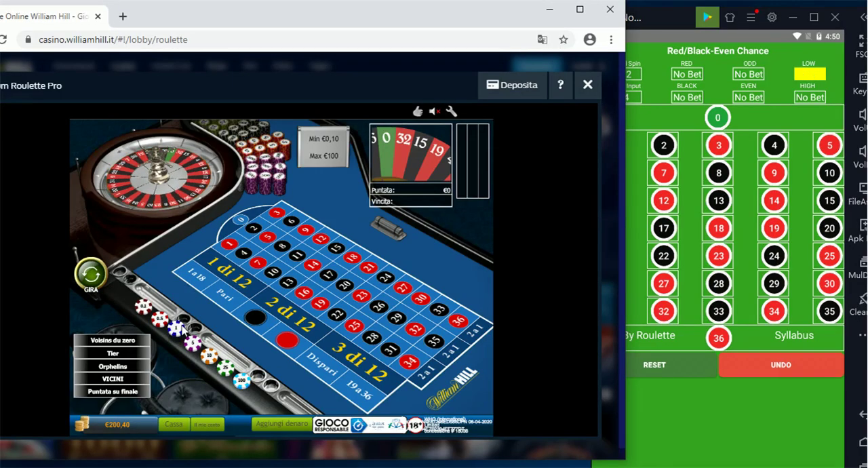
Step: Place a €1 low bet, spin, and log result 34 in the tracker
left_click(197, 275)
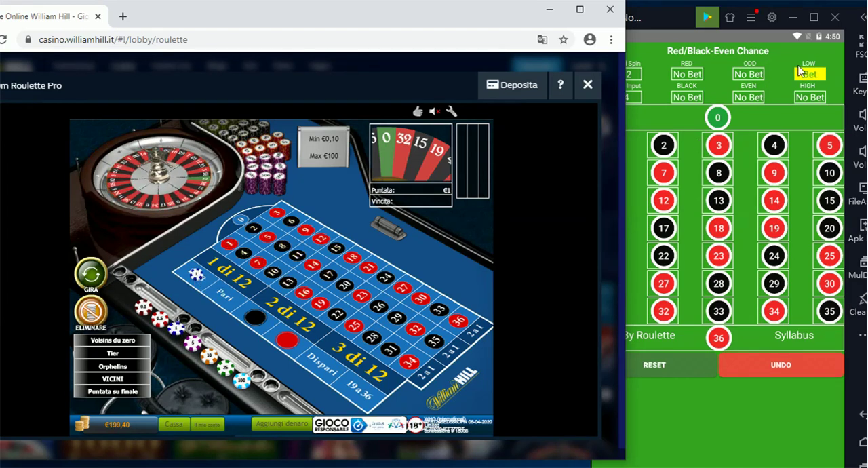
left_click(800, 71)
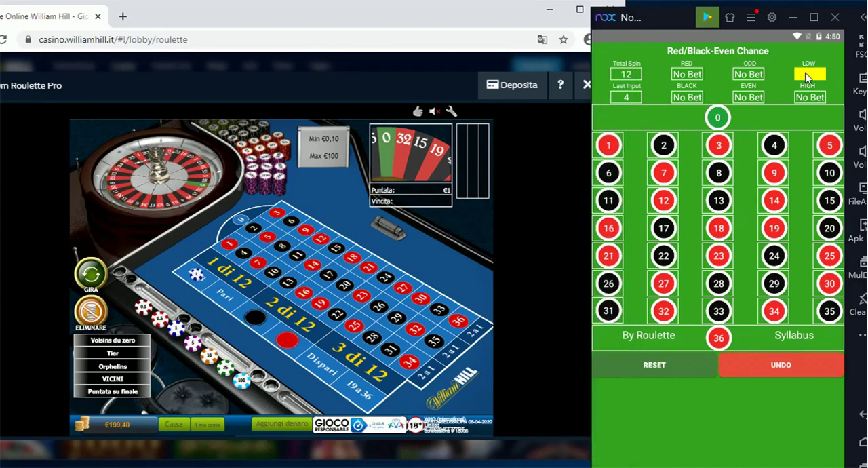
left_click(95, 272)
left_click(95, 272)
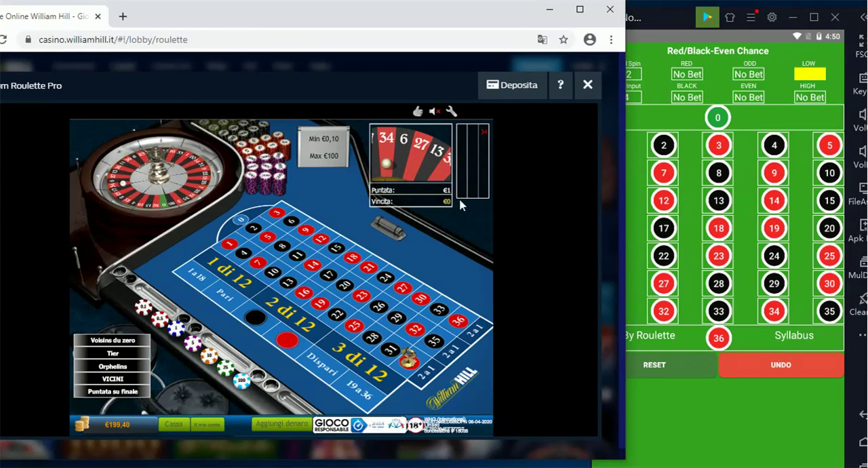
left_click(773, 312)
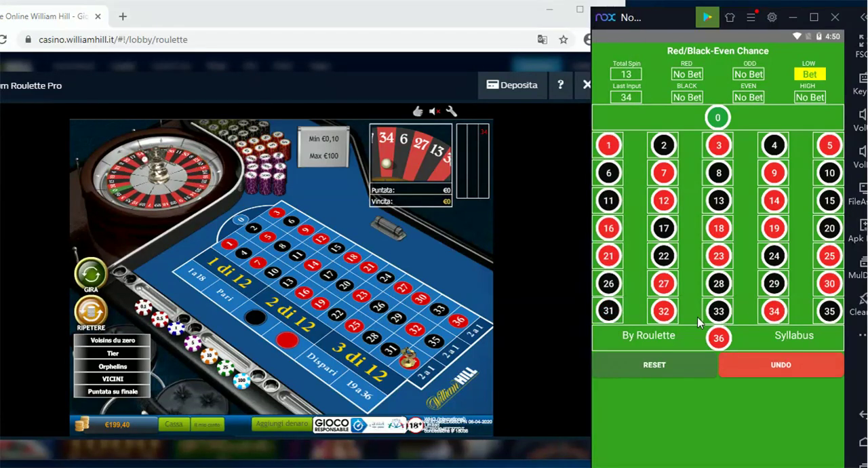
Step: Place another low bet on 1 a 18, spin, and log result 10
left_click(205, 285)
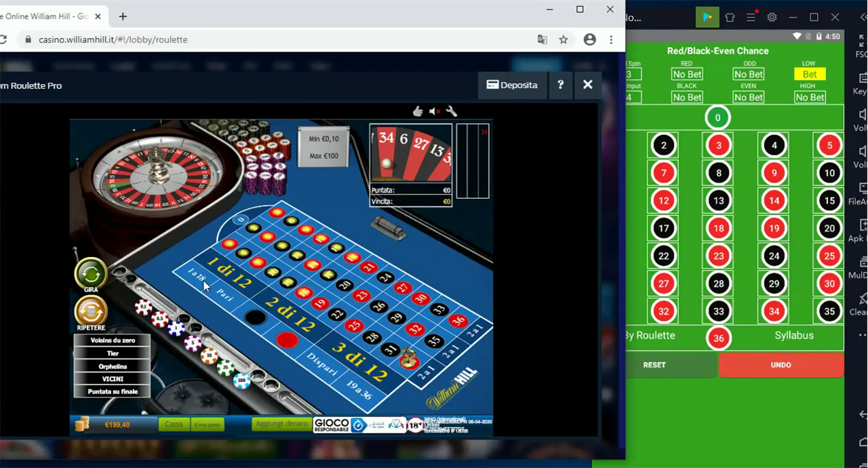
left_click(206, 285)
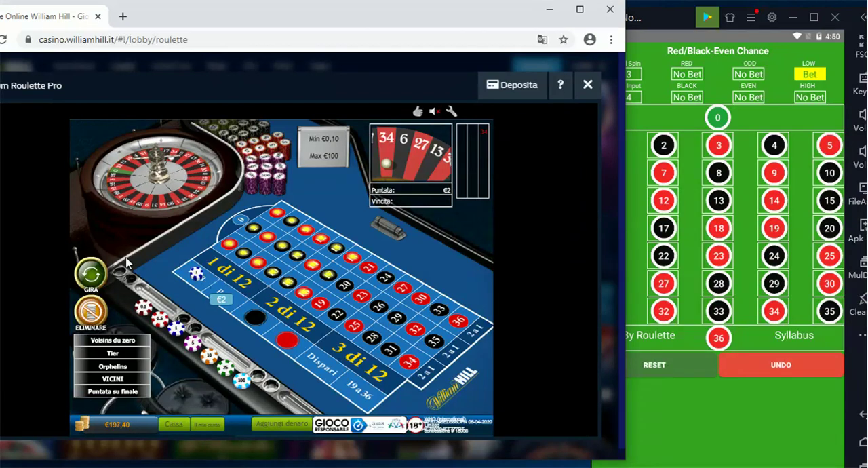
left_click(92, 275)
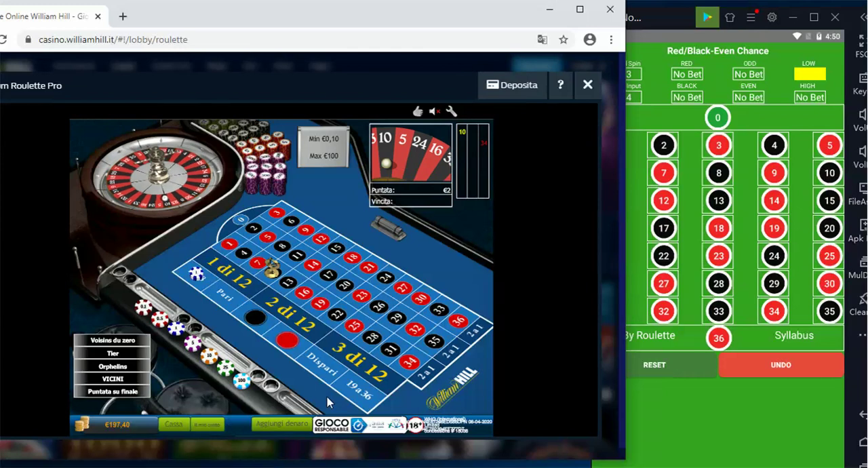
left_click(829, 172)
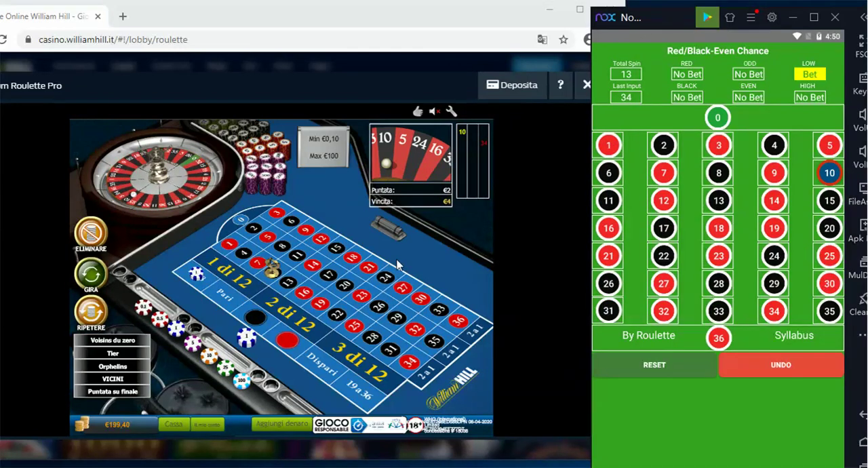
Step: Bet €1 on low again, spin, and log the winning result 12
left_click(106, 314)
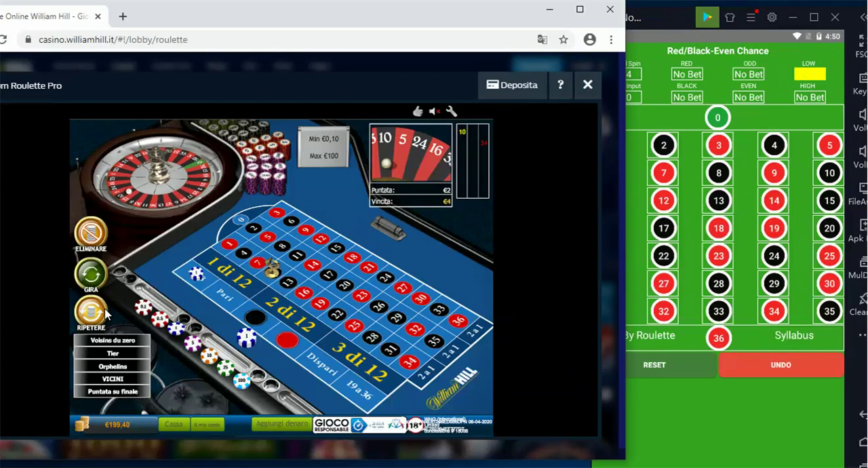
left_click(106, 313)
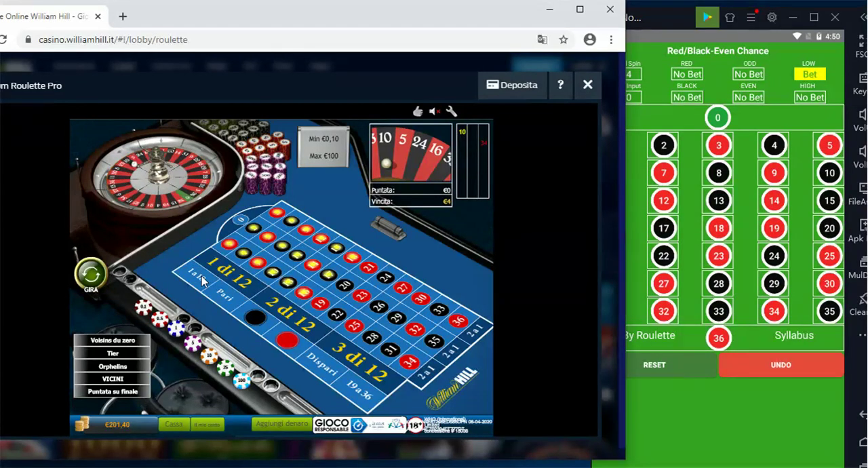
left_click(201, 280)
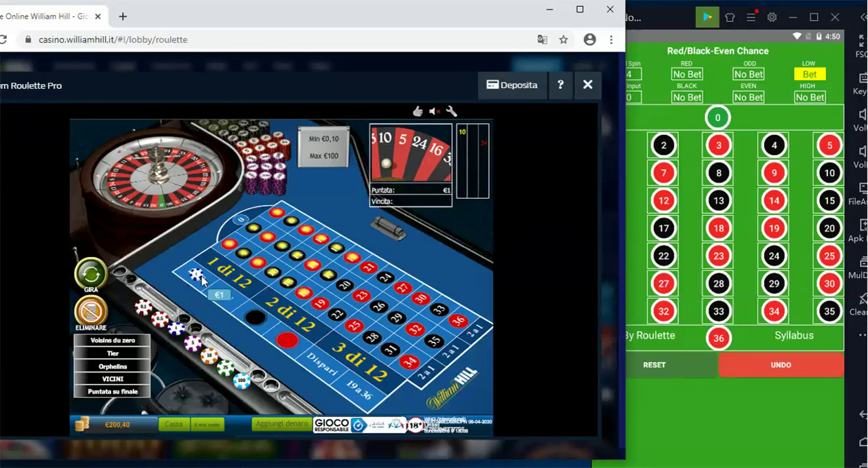
left_click(90, 273)
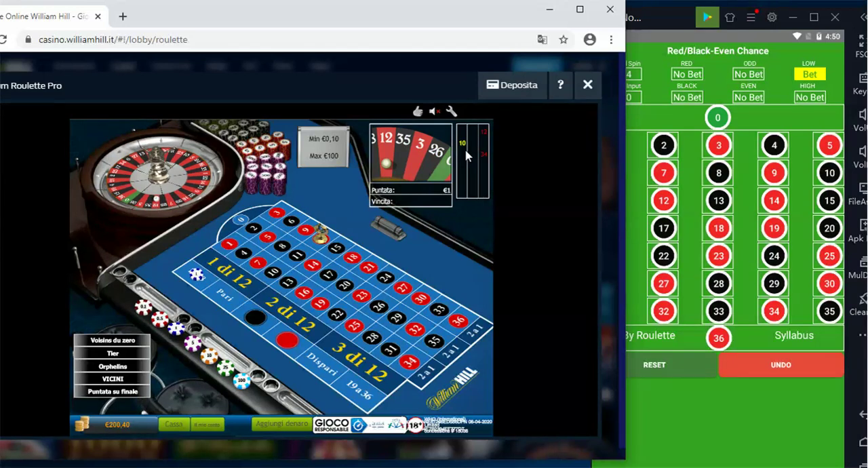
left_click(668, 202)
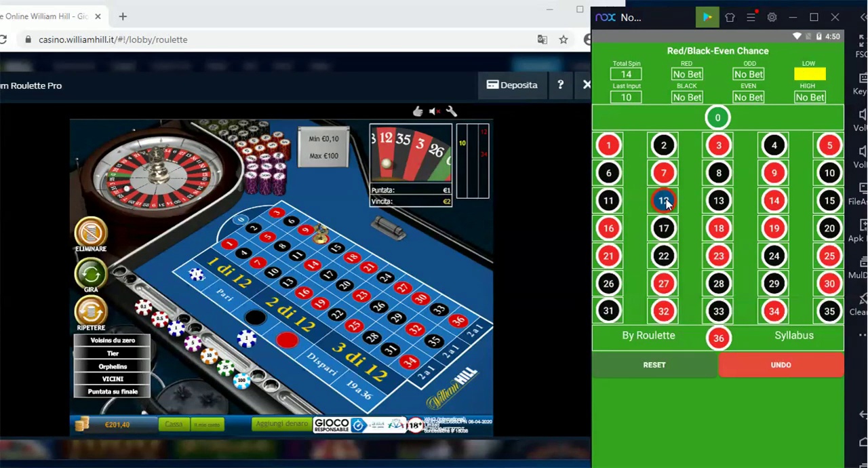
left_click(158, 262)
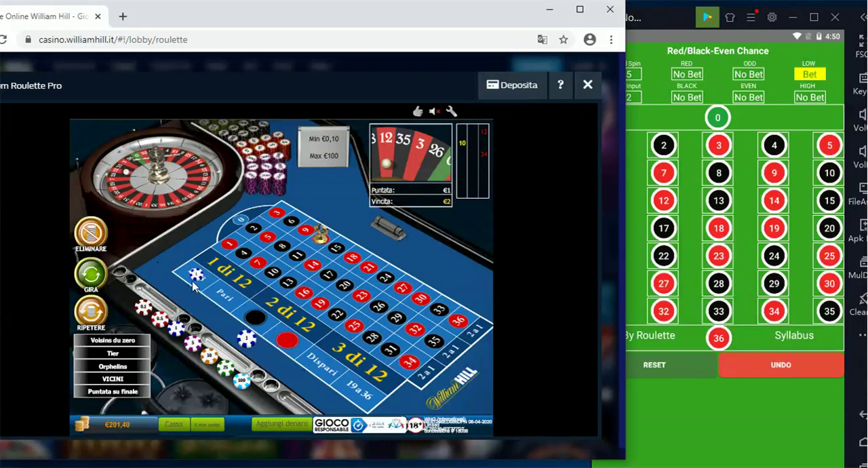